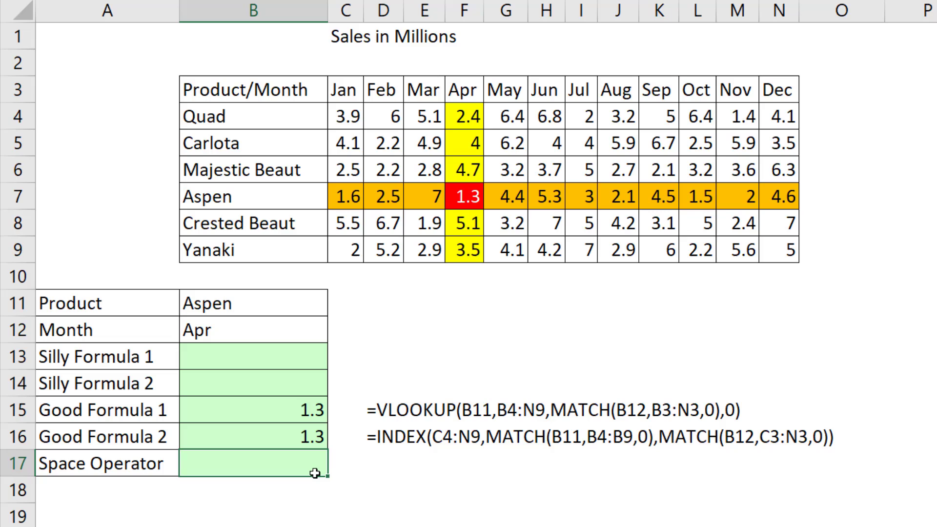
- Enter =F4:F9 C7:N7 in B17 to intersect the Apr column with the Aspen row
{"action": "type", "text": "="}
{"action": "left_click_drag", "start_coordinate": [463, 116], "coordinate": [467, 253]}
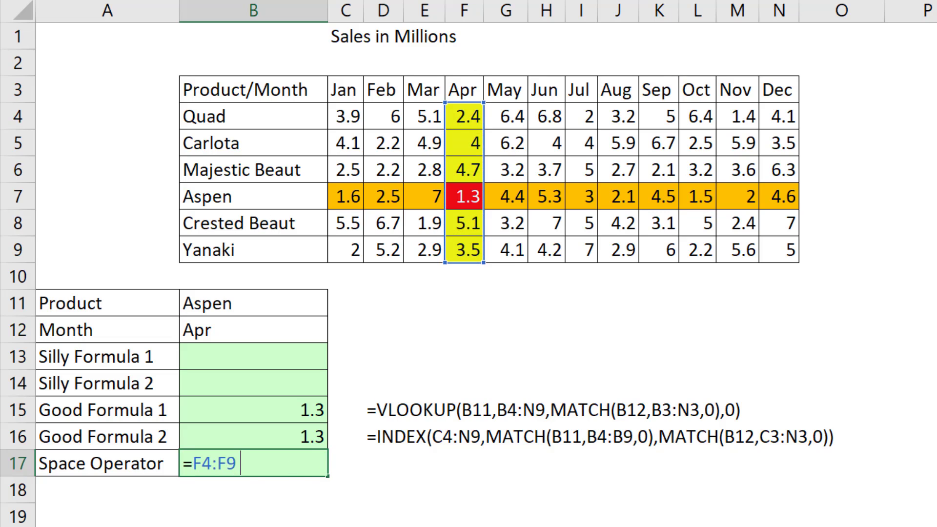
{"action": "left_click_drag", "start_coordinate": [344, 195], "coordinate": [781, 199]}
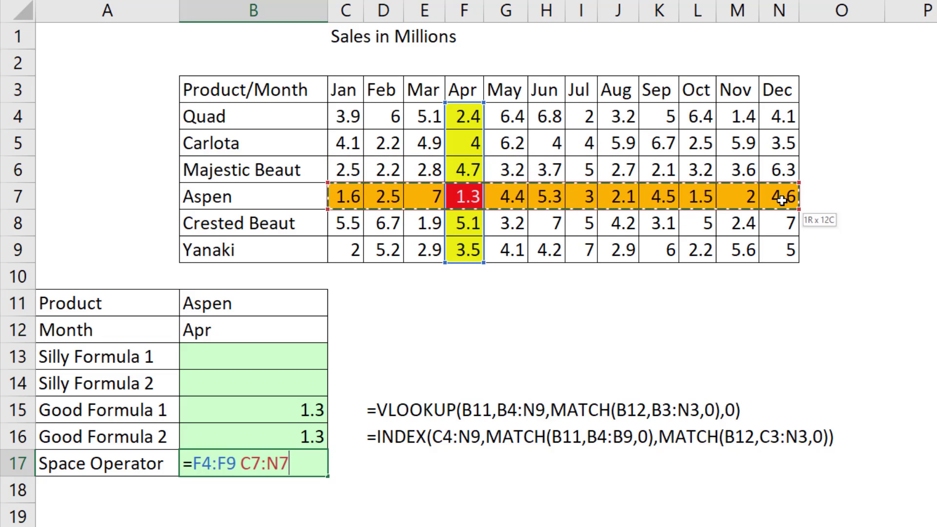
{"action": "key", "text": "Return"}
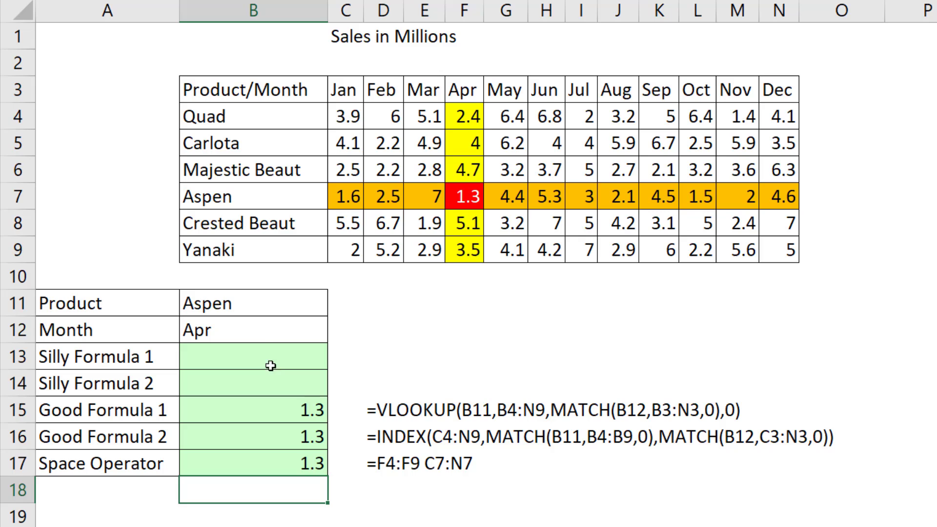
- Change the Month in B12 to May using its dropdown list
{"action": "left_click", "coordinate": [263, 330]}
{"action": "left_click", "coordinate": [334, 336]}
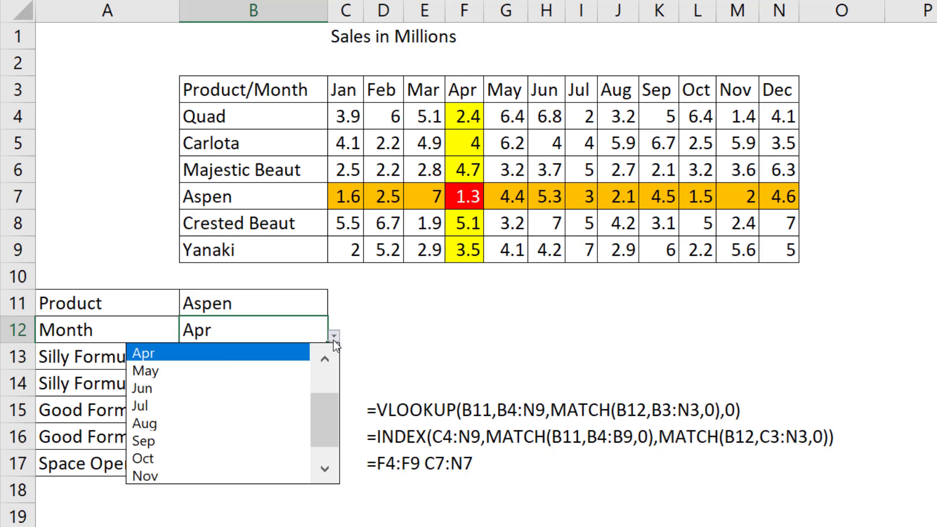
{"action": "left_click", "coordinate": [161, 370]}
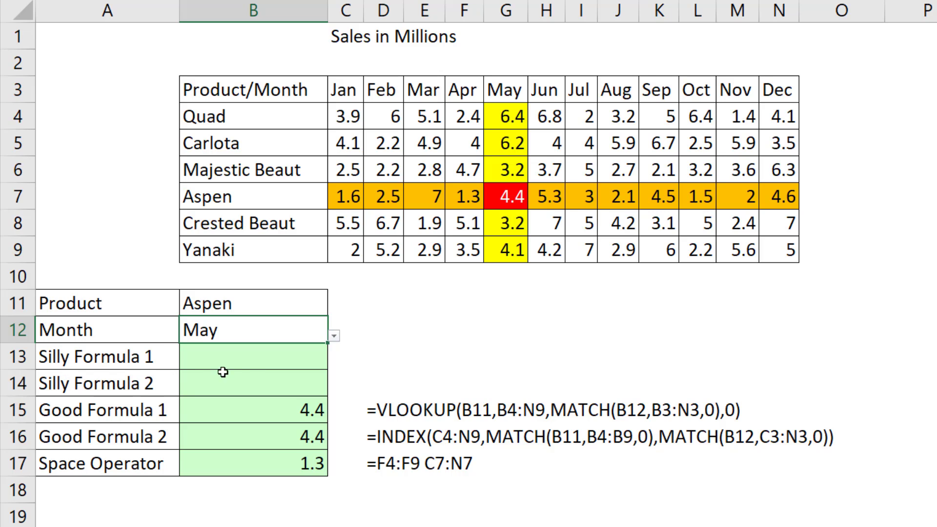
- Start B13's formula as =INDEX(C4:N9,MATCH(B11,B4:B9,0),) with the column argument empty
{"action": "left_click", "coordinate": [251, 364]}
{"action": "type", "text": "=INDEX("}
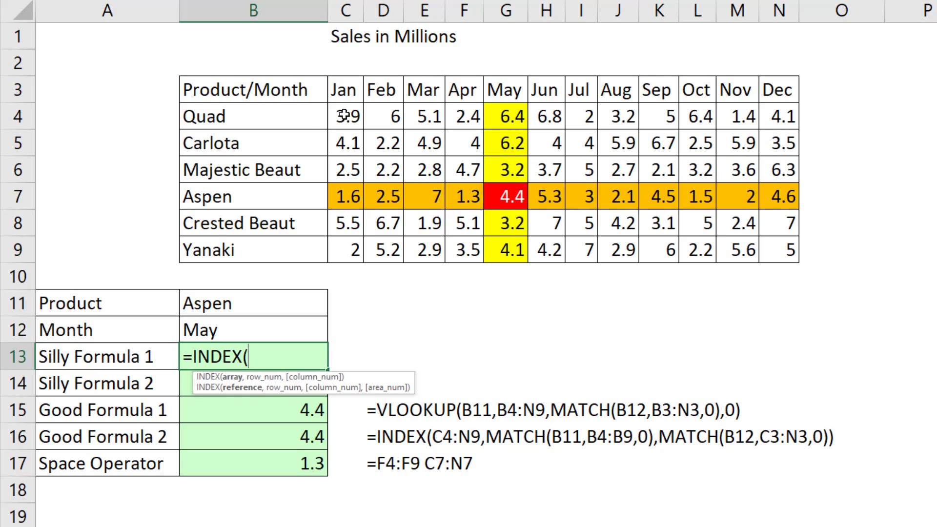
{"action": "left_click_drag", "start_coordinate": [342, 117], "coordinate": [777, 244]}
{"action": "type", "text": ","}
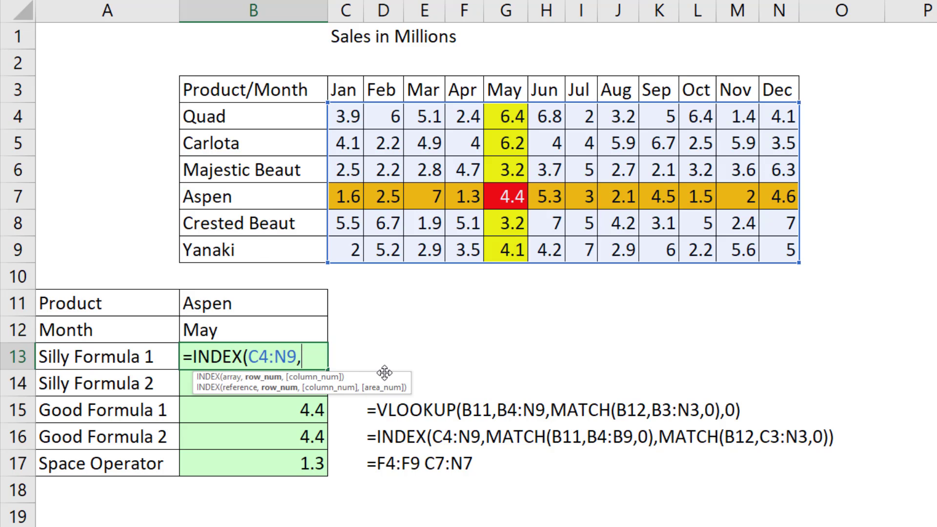
{"action": "type", "text": "mat"}
{"action": "key", "text": "Tab"}
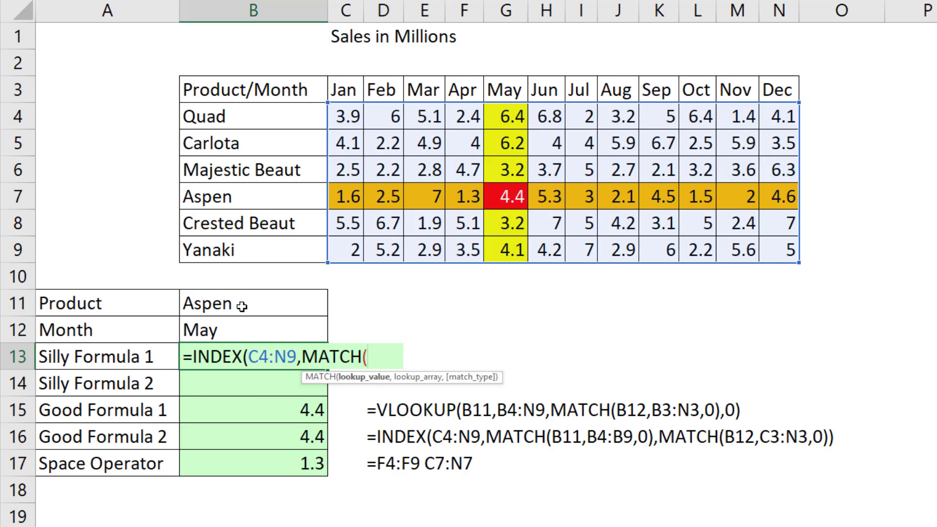
{"action": "left_click", "coordinate": [242, 305]}
{"action": "type", "text": ","}
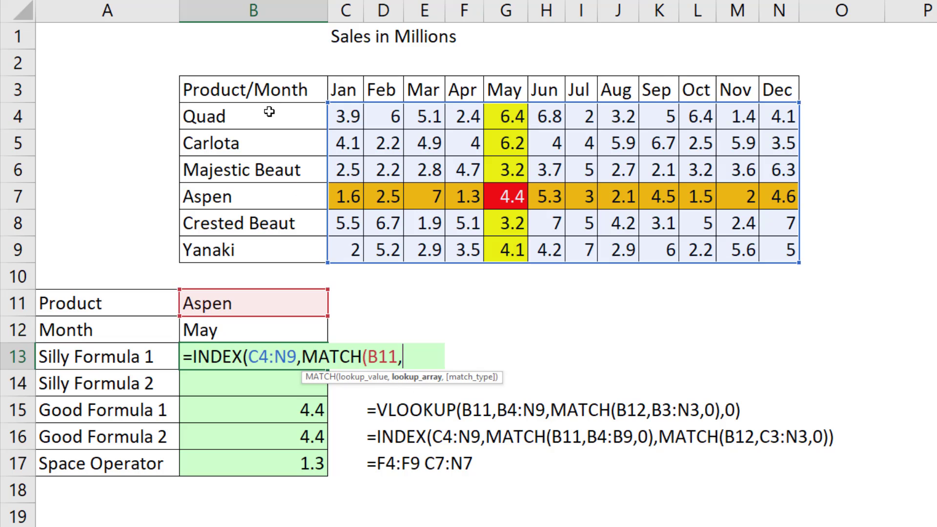
{"action": "left_click_drag", "start_coordinate": [271, 113], "coordinate": [303, 254]}
{"action": "type", "text": ","}
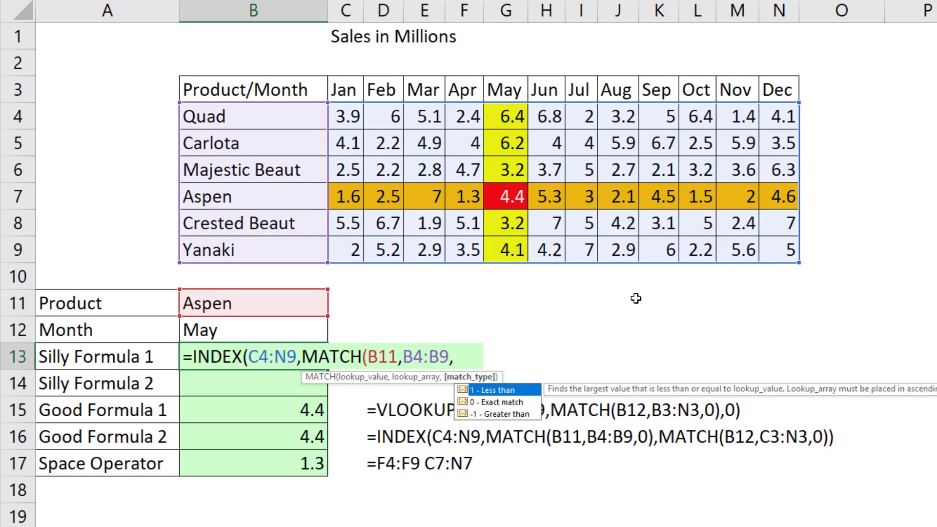
{"action": "type", "text": "0)"}
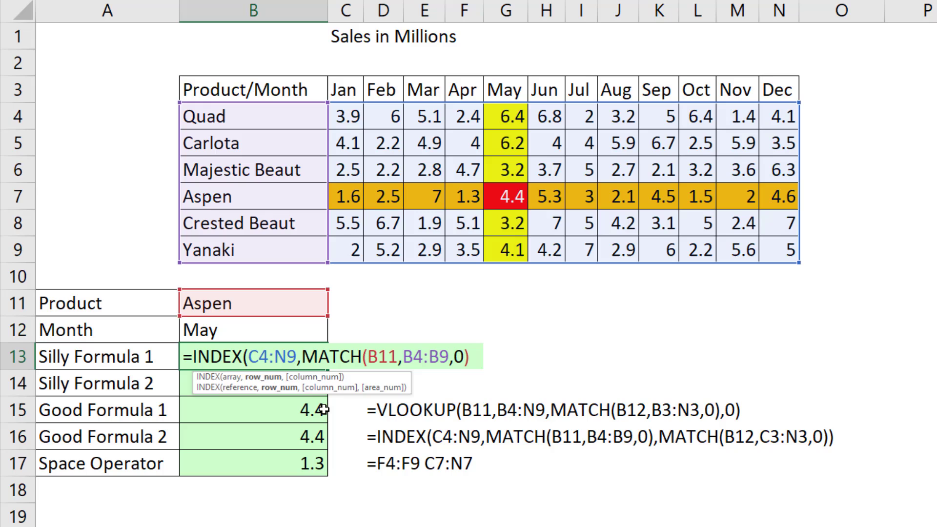
{"action": "type", "text": ","}
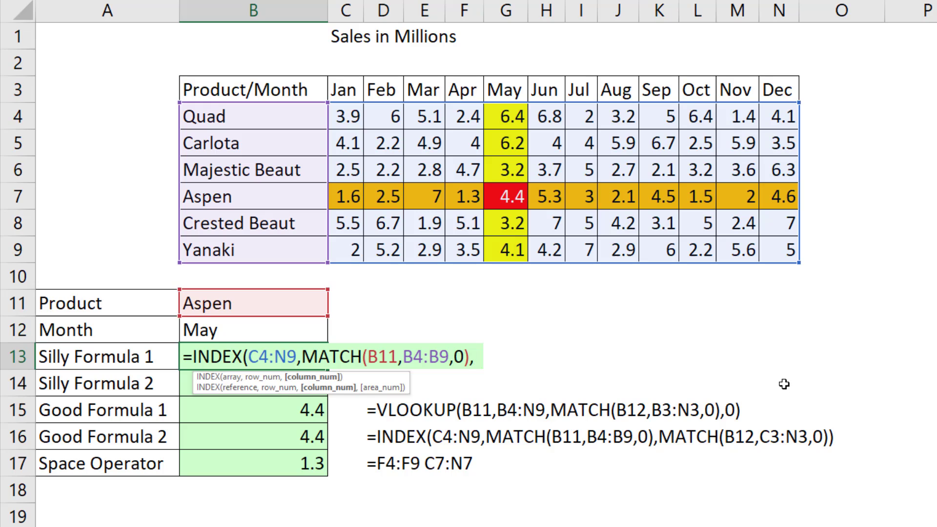
{"action": "type", "text": "0"}
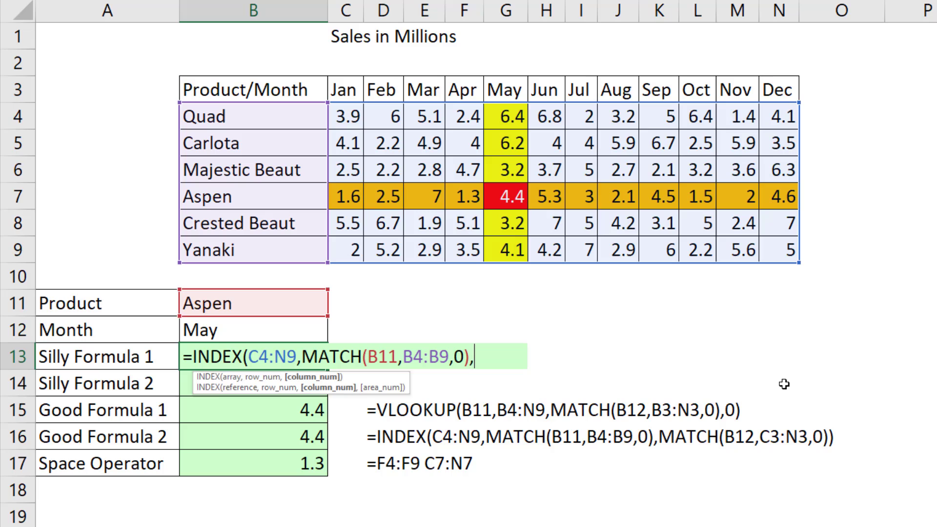
{"action": "key", "text": "Left"}
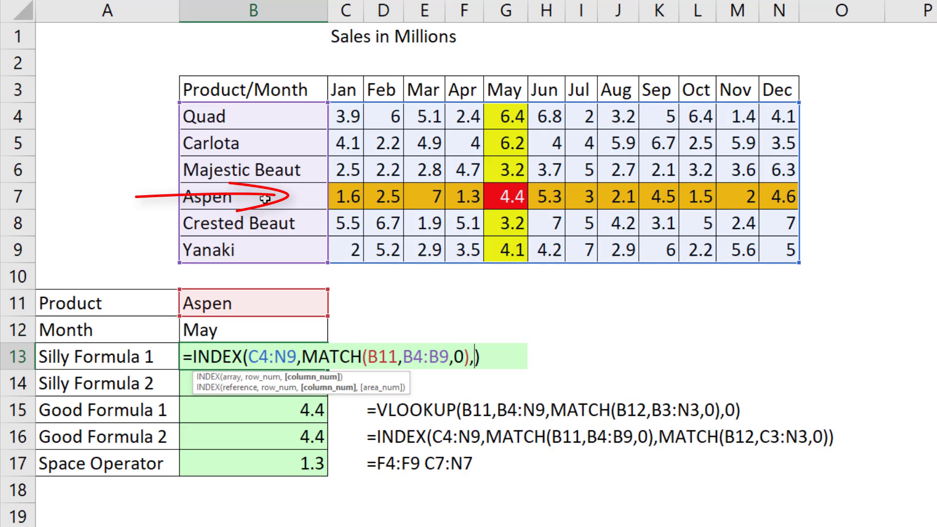
{"action": "left_click", "coordinate": [519, 348]}
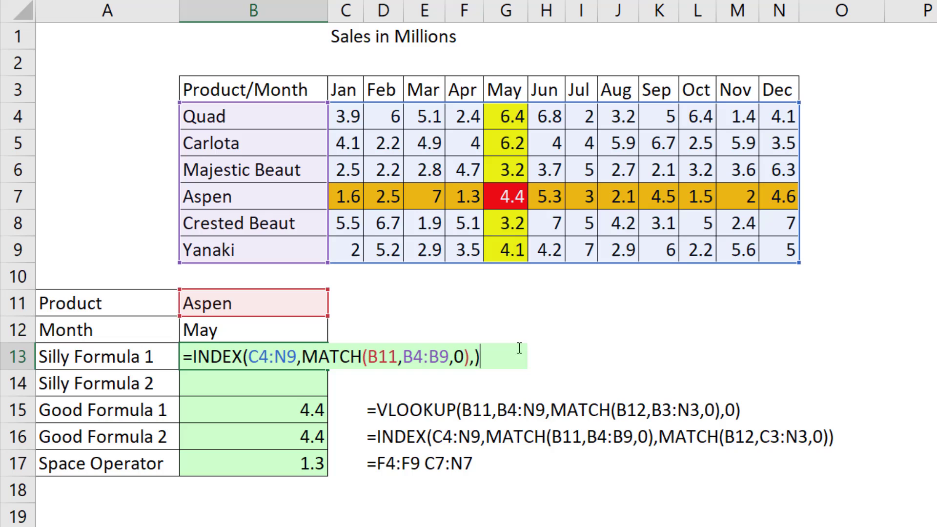
{"action": "key", "text": "F9"}
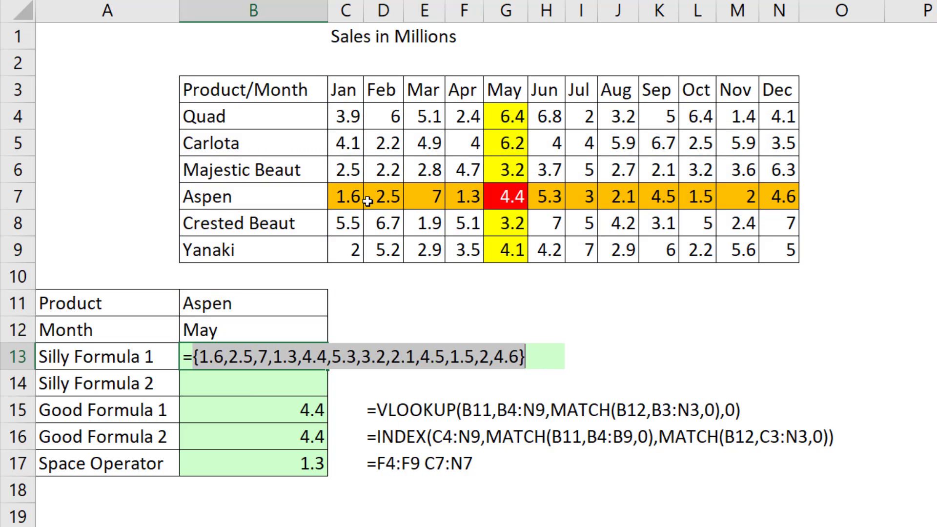
{"action": "key", "text": "ctrl+z"}
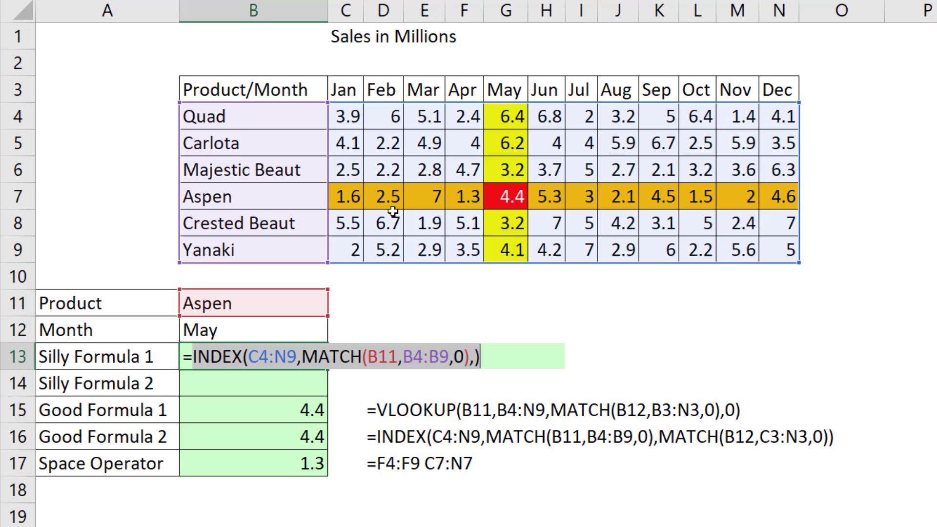
- Add a space and INDEX(C4:N9,,MATCH(B12,C3:N3,0)) to B13's formula, returning 4.4
{"action": "left_click", "coordinate": [519, 360]}
{"action": "type", "text": "in"}
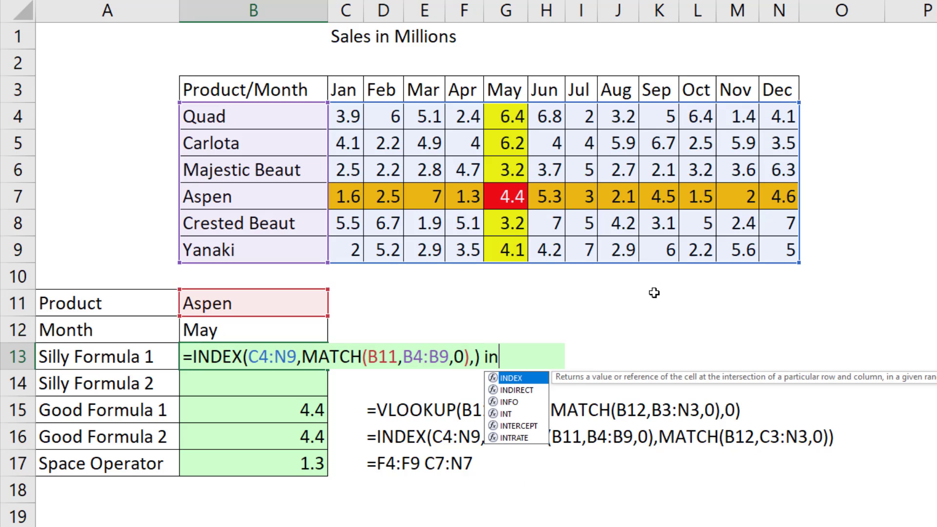
{"action": "key", "text": "Tab"}
{"action": "left_click_drag", "start_coordinate": [358, 112], "coordinate": [781, 257]}
{"action": "type", "text": ","}
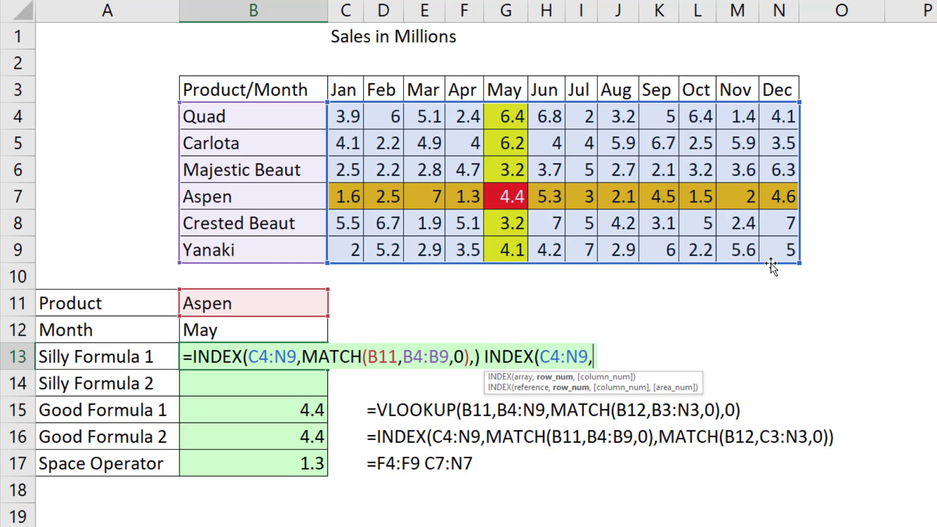
{"action": "type", "text": ",MATCH("}
{"action": "left_click", "coordinate": [281, 332]}
{"action": "type", "text": ",MATCH(B12,"}
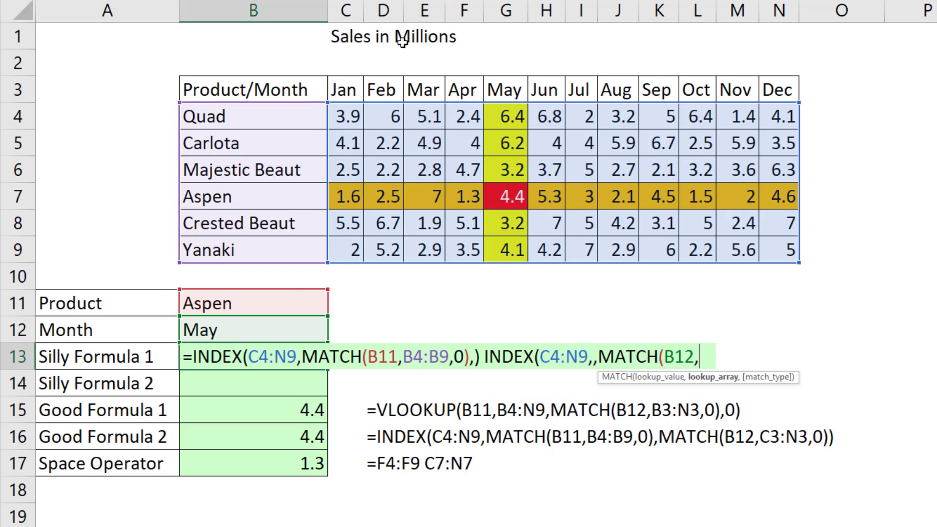
{"action": "left_click_drag", "start_coordinate": [338, 87], "coordinate": [780, 89]}
{"action": "type", "text": ",0"}
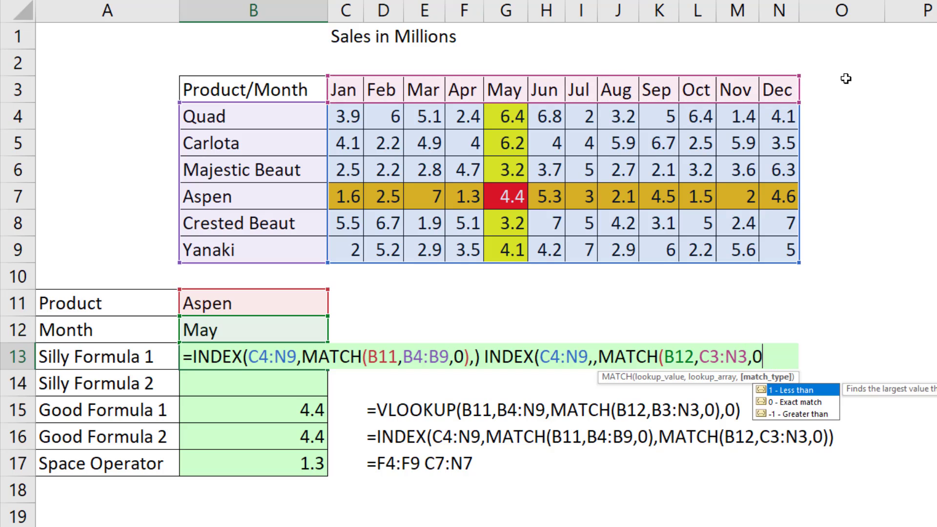
{"action": "type", "text": "))"}
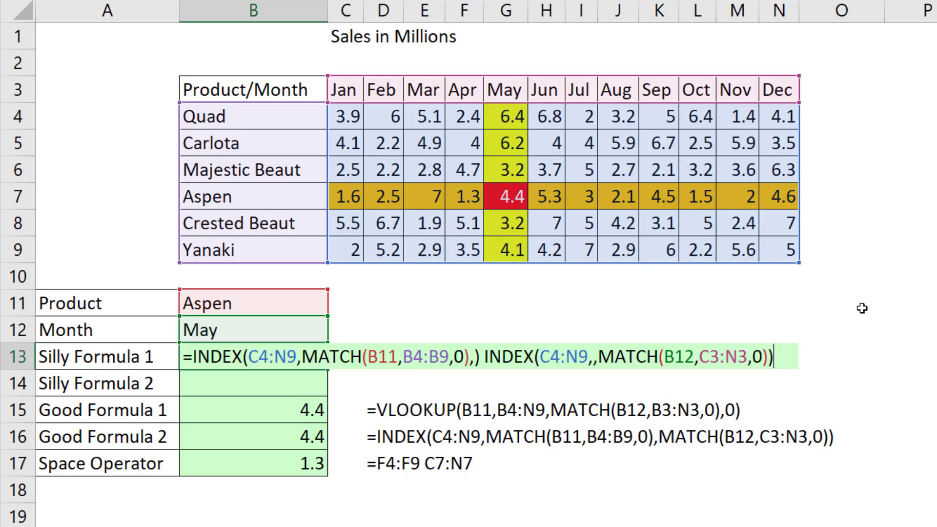
{"action": "key", "text": "Return"}
- Set the Month in B12 back to Apr from its dropdown list
{"action": "key", "text": "Up"}
{"action": "key", "text": "Up"}
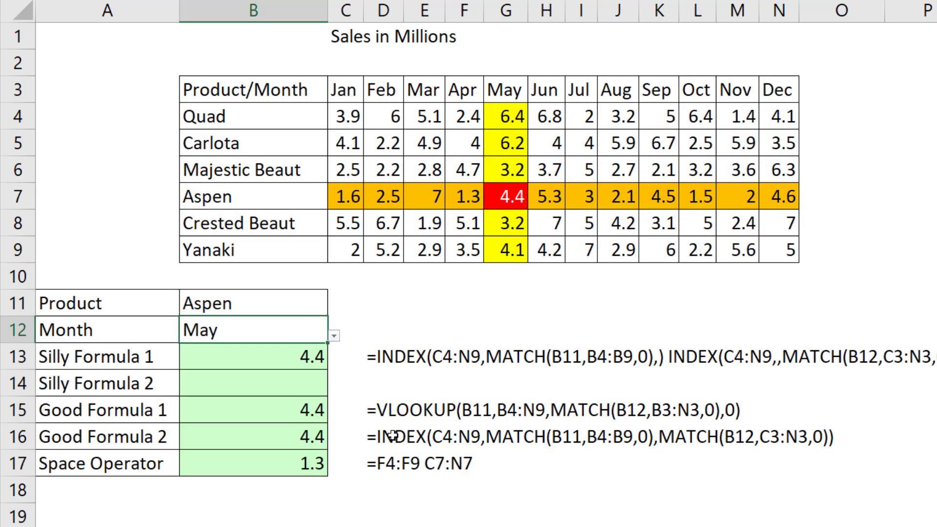
{"action": "left_click", "coordinate": [334, 335]}
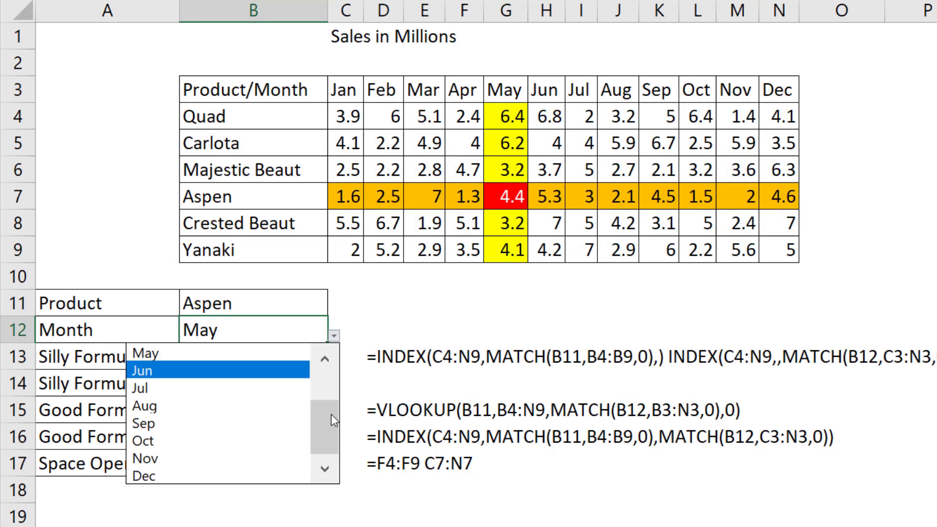
{"action": "scroll", "coordinate": [331, 414], "scroll_direction": "up", "scroll_amount": 2}
{"action": "left_click", "coordinate": [161, 372]}
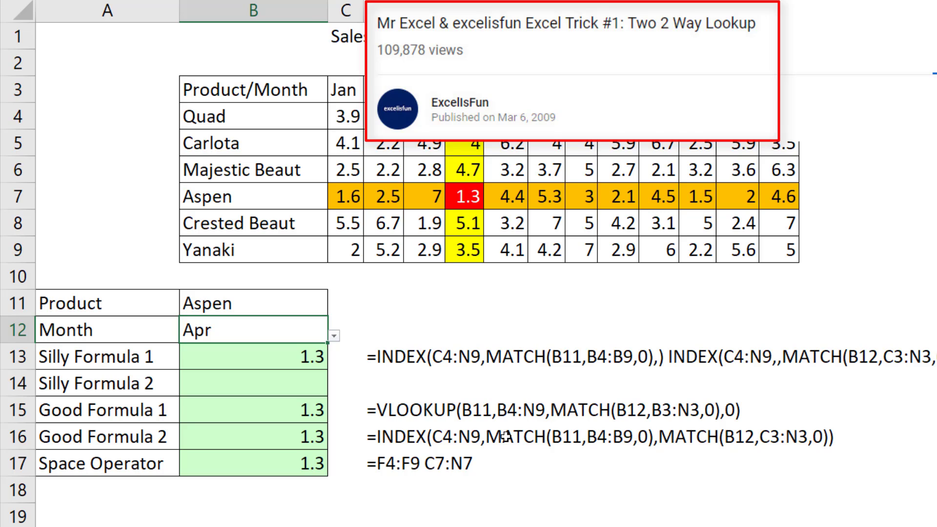
{"action": "left_click_drag", "start_coordinate": [348, 115], "coordinate": [348, 252]}
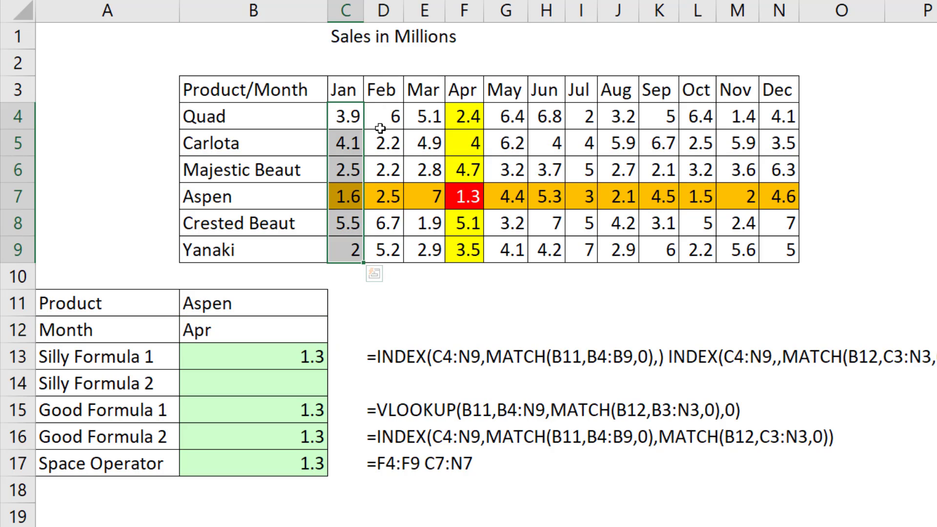
{"action": "left_click_drag", "start_coordinate": [380, 117], "coordinate": [388, 252]}
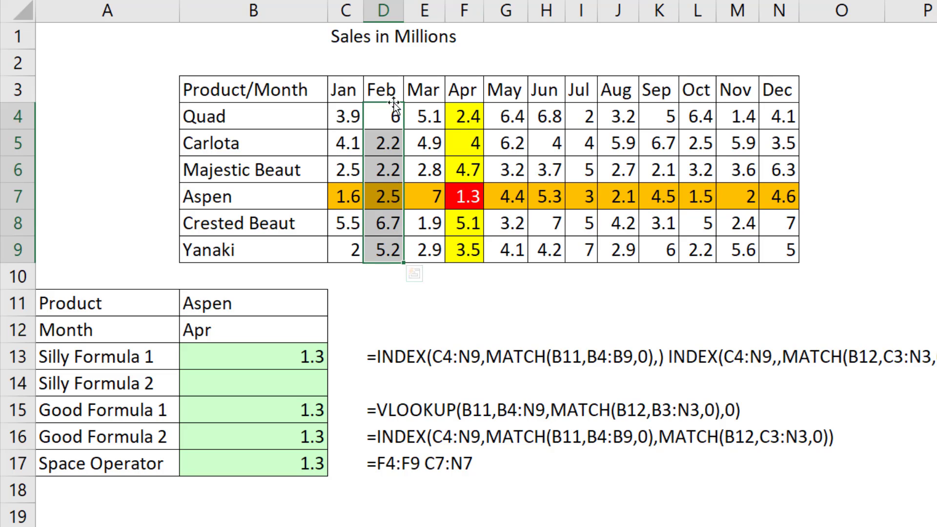
{"action": "left_click_drag", "start_coordinate": [352, 115], "coordinate": [781, 117]}
{"action": "left_click_drag", "start_coordinate": [337, 143], "coordinate": [781, 142]}
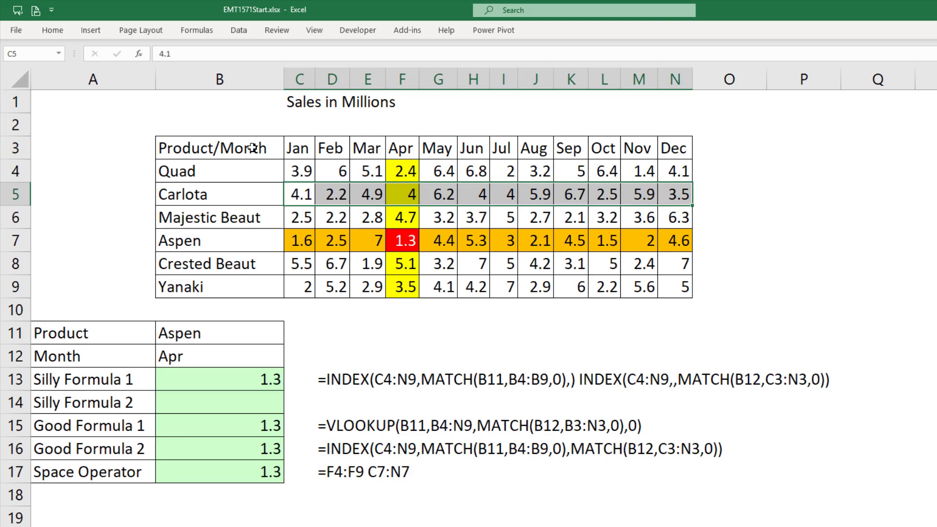
- Create defined names from the top row and left column of table B3:N9
{"action": "left_click_drag", "start_coordinate": [324, 89], "coordinate": [781, 252]}
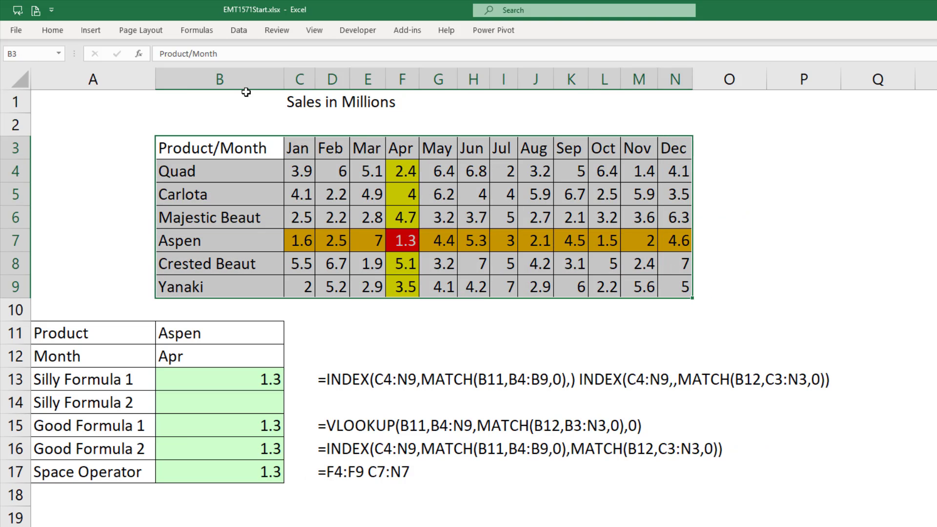
{"action": "left_click", "coordinate": [196, 31]}
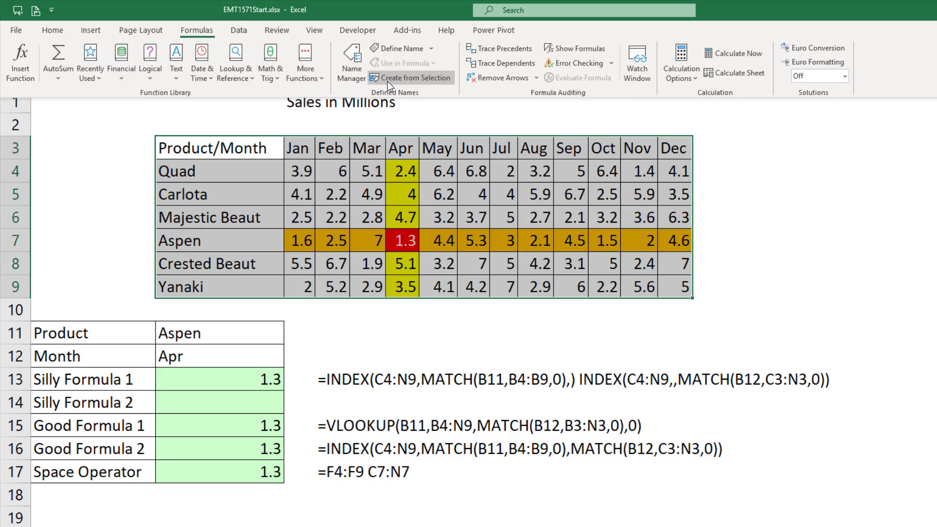
{"action": "key", "text": "ctrl+shift+F3"}
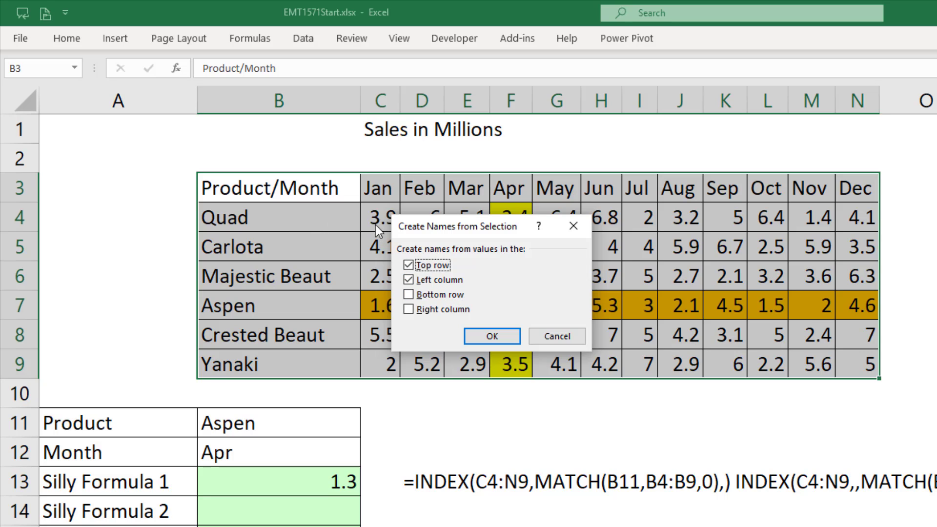
{"action": "left_click", "coordinate": [502, 338]}
- Test the new Carlota and Jul names by selecting them from the Name Box
{"action": "left_click", "coordinate": [74, 69]}
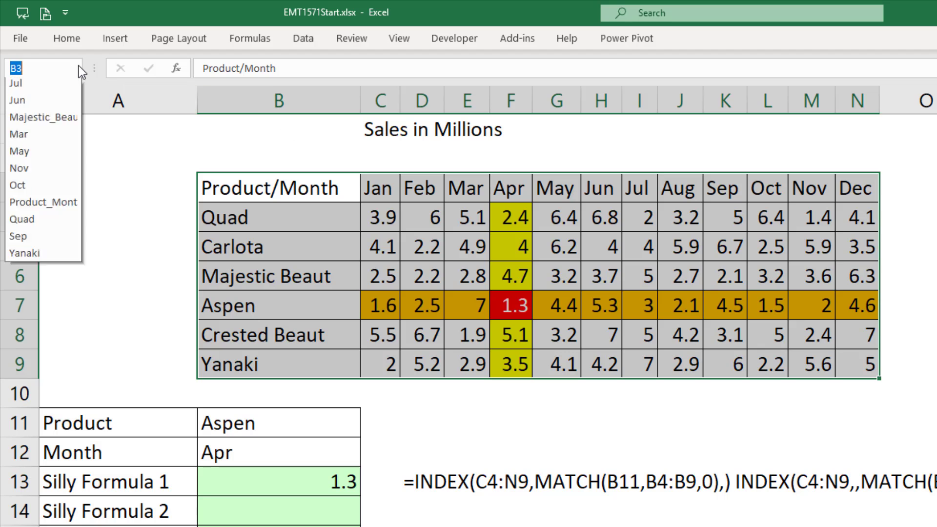
{"action": "left_click", "coordinate": [51, 138]}
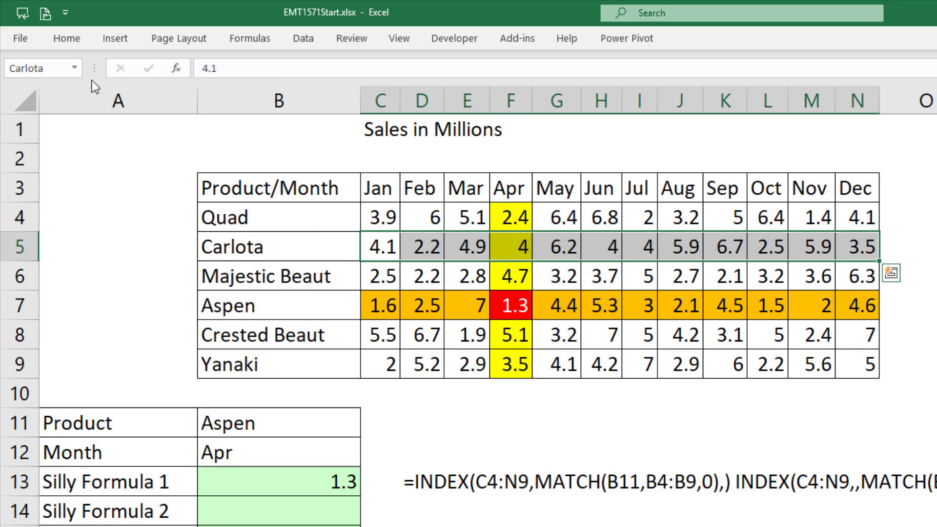
{"action": "left_click", "coordinate": [76, 69]}
{"action": "left_click", "coordinate": [39, 221]}
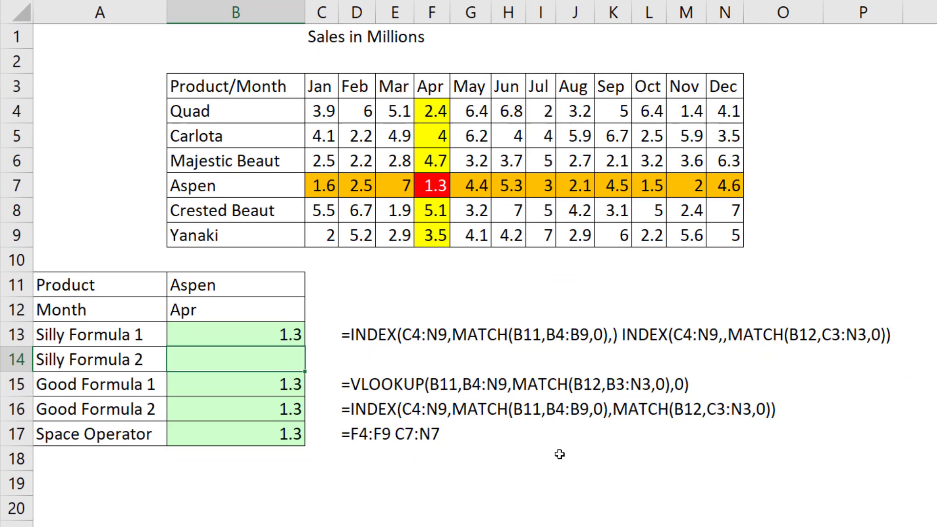
- Enter =B11 B12 in B14, which returns a #NULL! error
{"action": "type", "text": "="}
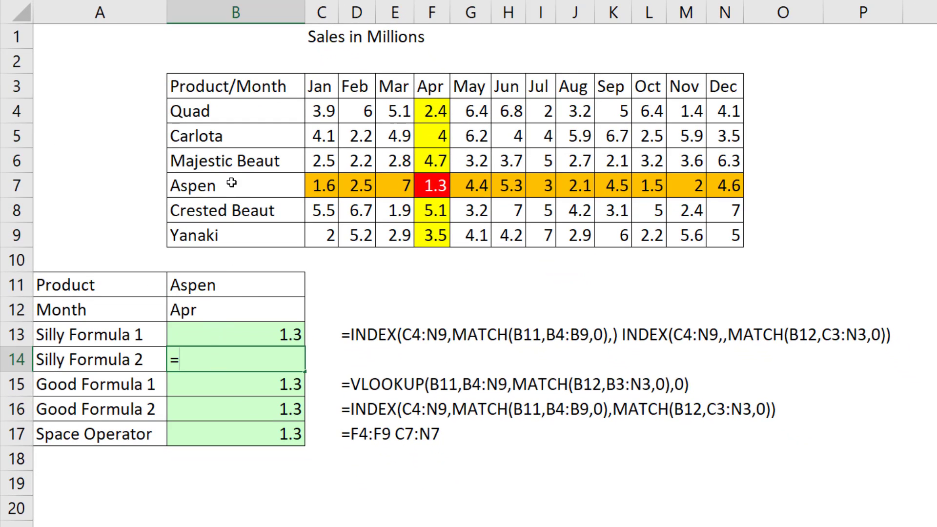
{"action": "left_click", "coordinate": [231, 294]}
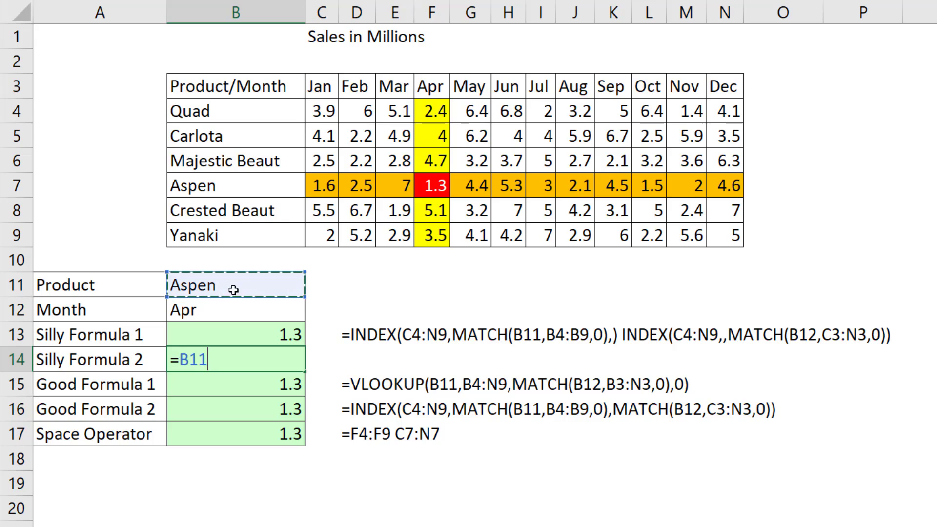
{"action": "left_click", "coordinate": [223, 314]}
{"action": "key", "text": "Return"}
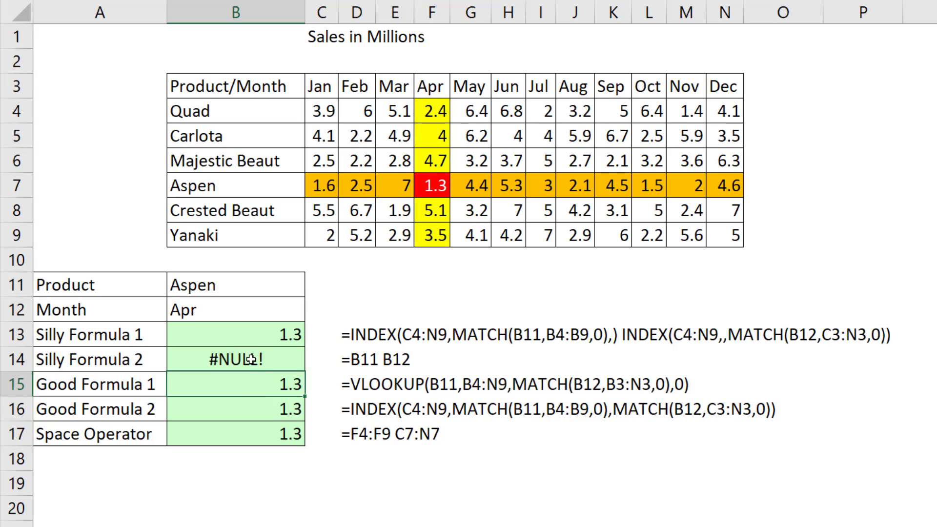
- Wrap B11 and B12 in INDIRECT so B14 reads =INDIRECT(B11) INDIRECT(B12), returning 1.3
{"action": "left_click", "coordinate": [227, 362]}
{"action": "key", "text": "F2"}
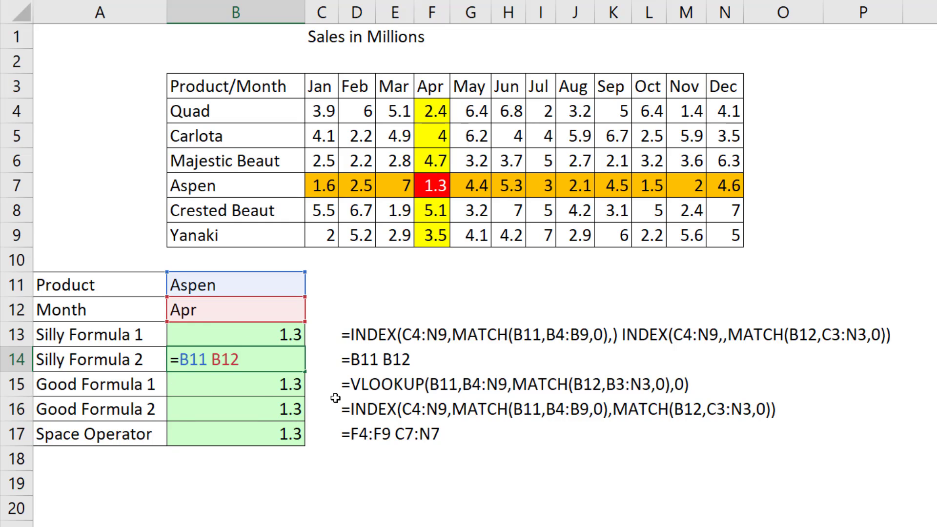
{"action": "type", "text": "indi"}
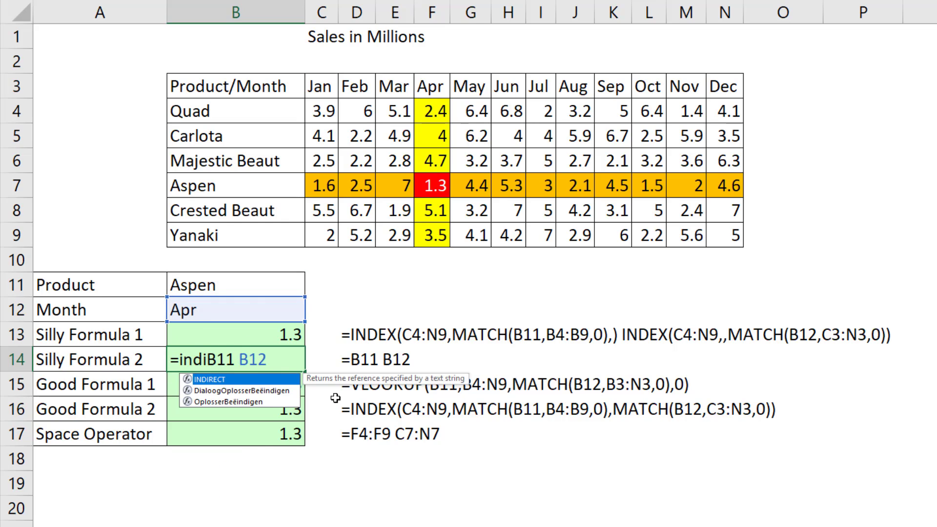
{"action": "key", "text": "Tab"}
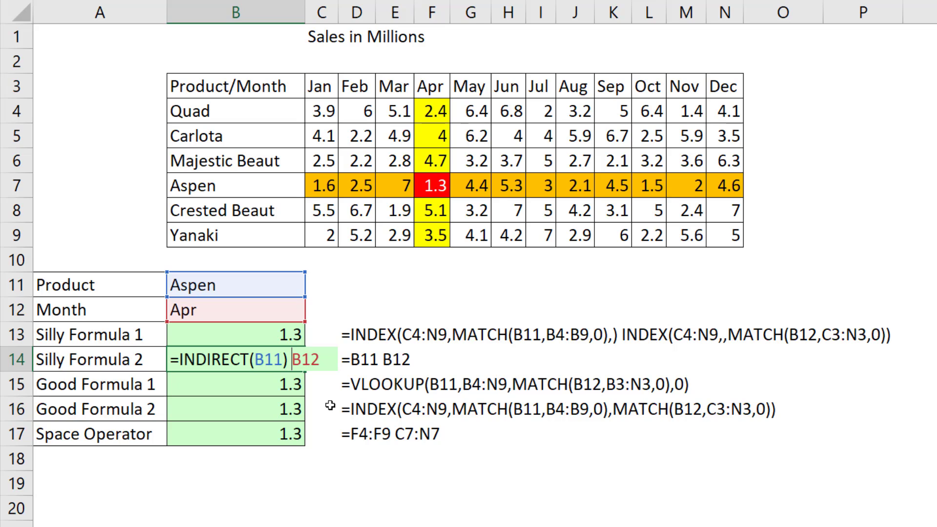
{"action": "type", "text": "in"}
{"action": "key", "text": "Tab"}
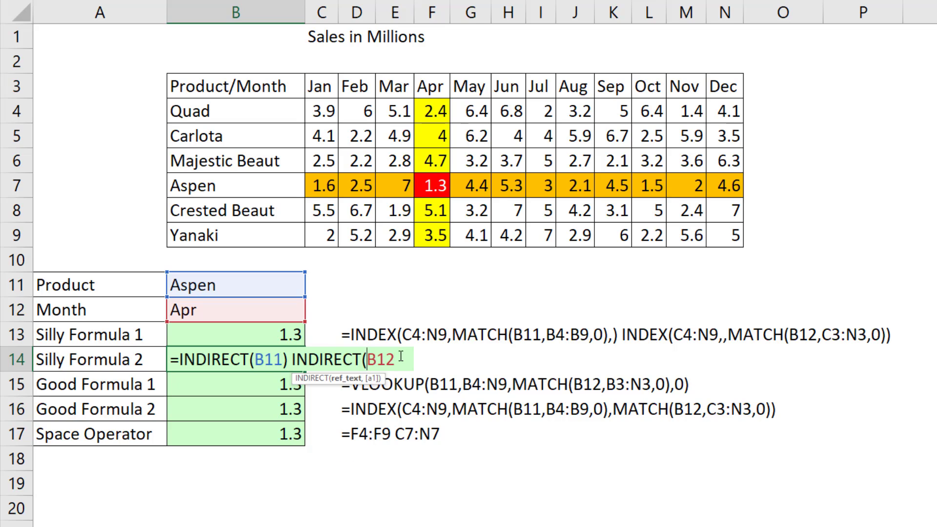
{"action": "key", "text": "End"}
{"action": "type", "text": ")"}
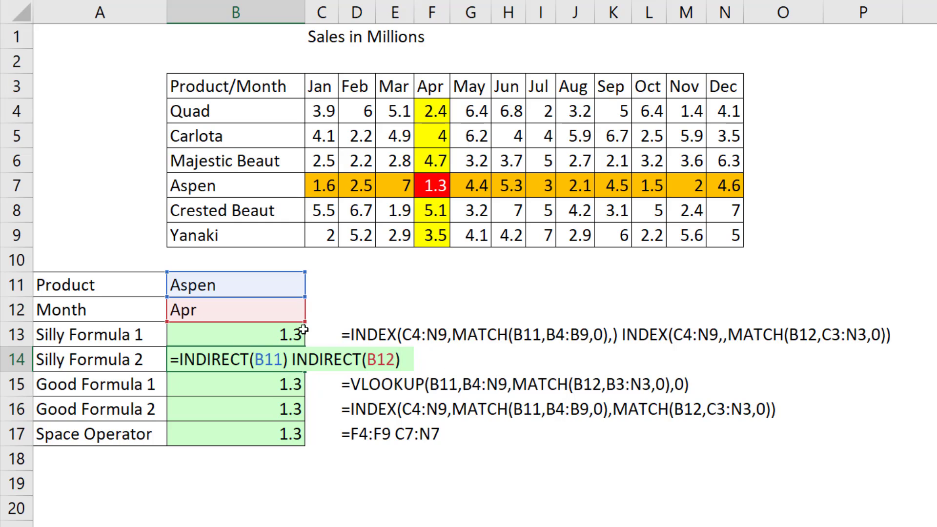
{"action": "key", "text": "Return"}
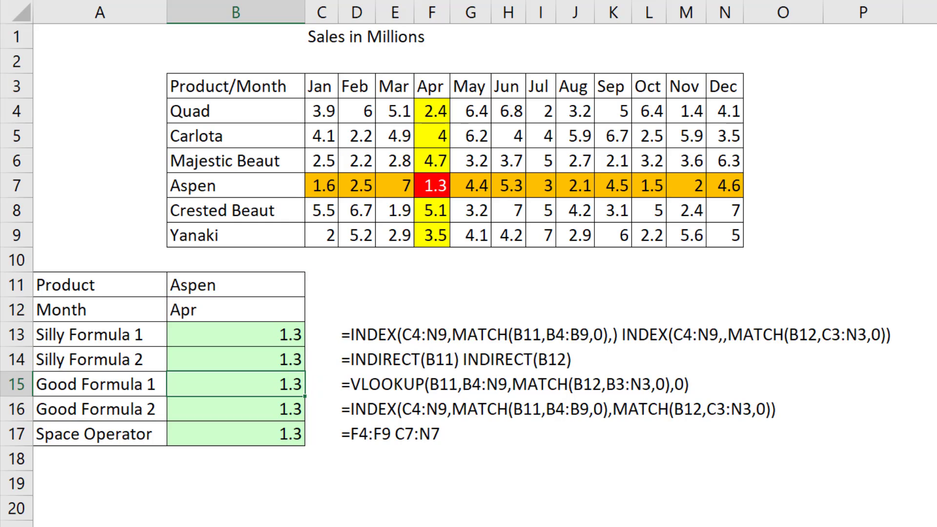
- Choose May for the Month in B12 and Majestic Beaut for the Product in B11
{"action": "left_click", "coordinate": [302, 308]}
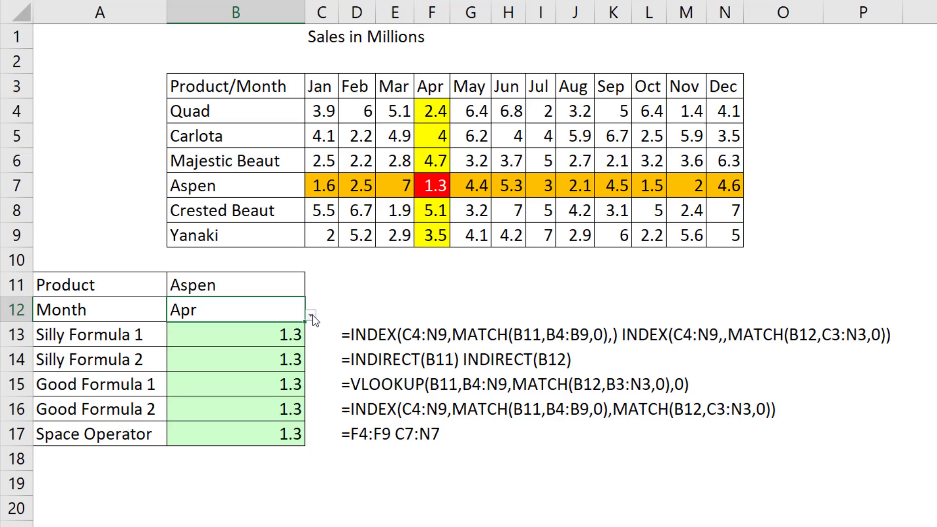
{"action": "left_click", "coordinate": [310, 316]}
{"action": "left_click", "coordinate": [168, 348]}
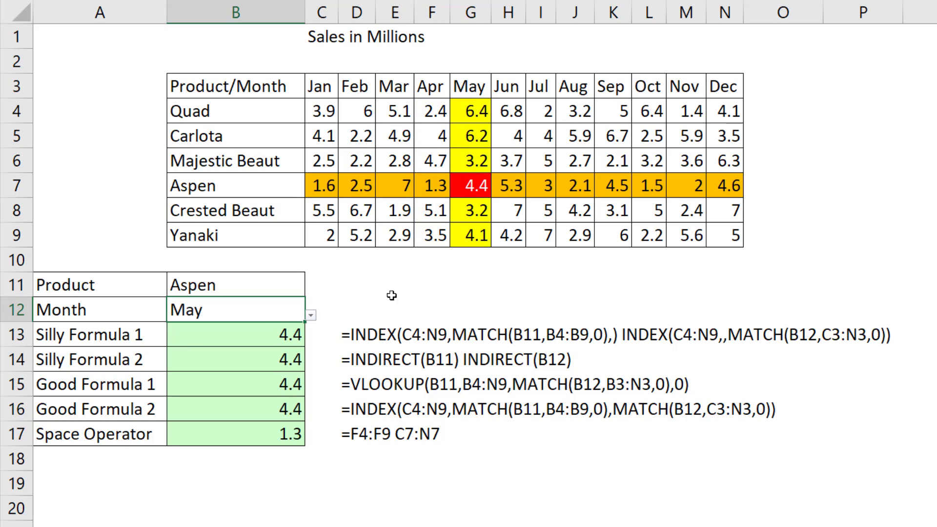
{"action": "left_click", "coordinate": [298, 292]}
{"action": "left_click", "coordinate": [311, 292]}
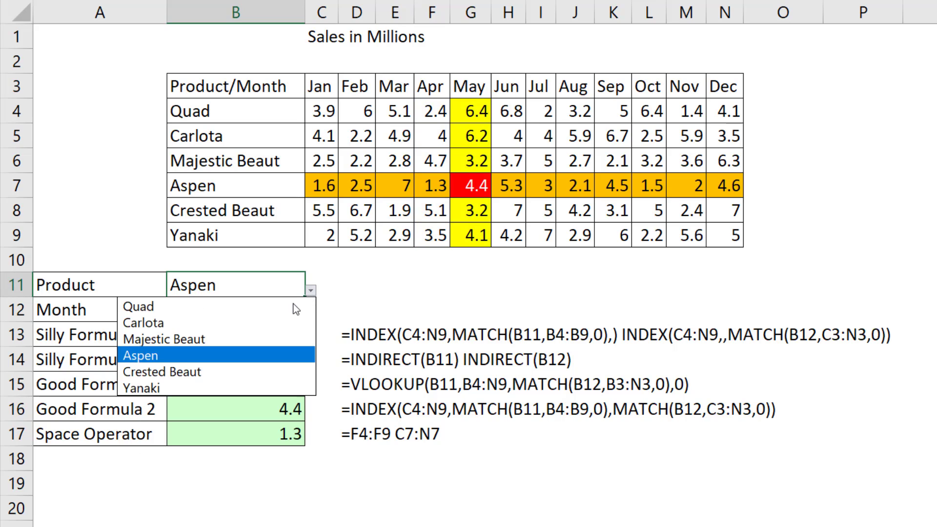
{"action": "left_click", "coordinate": [210, 337]}
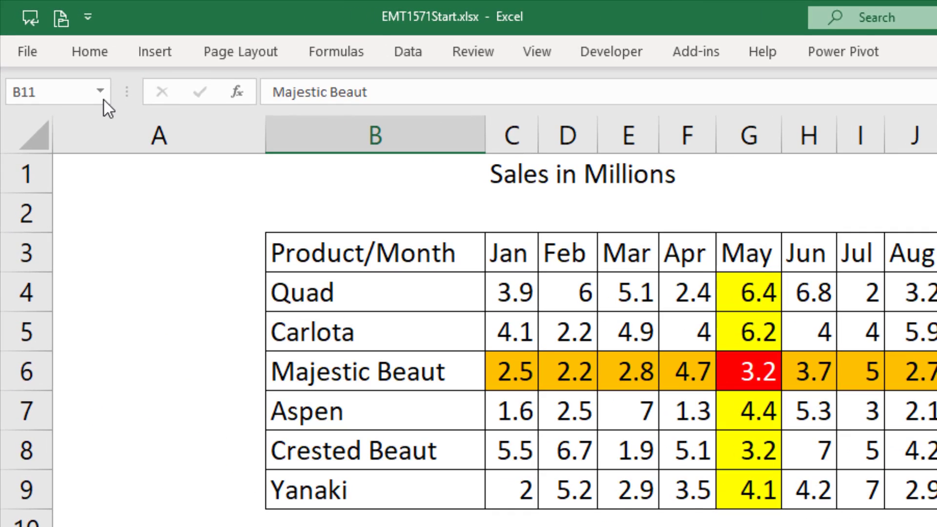
- In B14's first INDIRECT, wrap B11 as SUBSTITUTE(B11," ","_") to turn spaces into underscores
{"action": "left_click", "coordinate": [90, 82]}
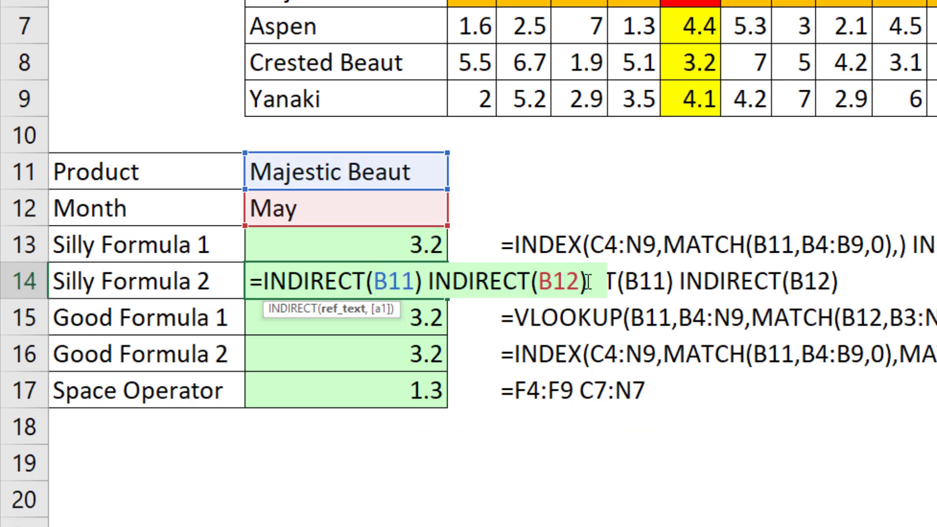
{"action": "type", "text": "sub"}
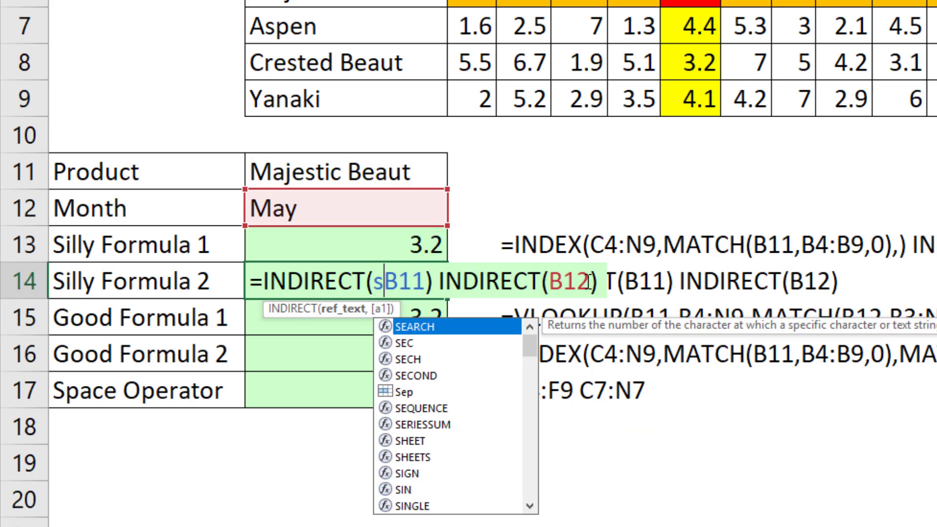
{"action": "key", "text": "Tab"}
{"action": "key", "text": "Right"}
{"action": "key", "text": "Right"}
{"action": "key", "text": "Right"}
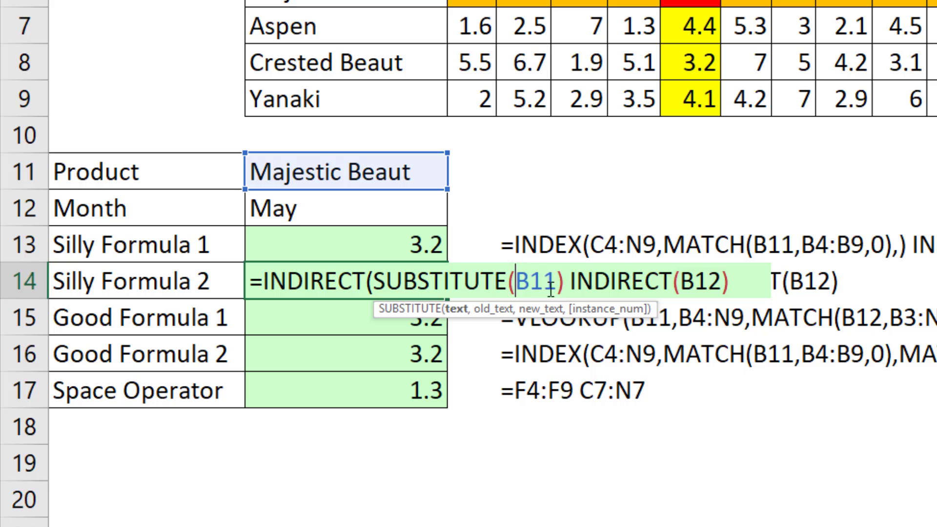
{"action": "type", "text": ","}
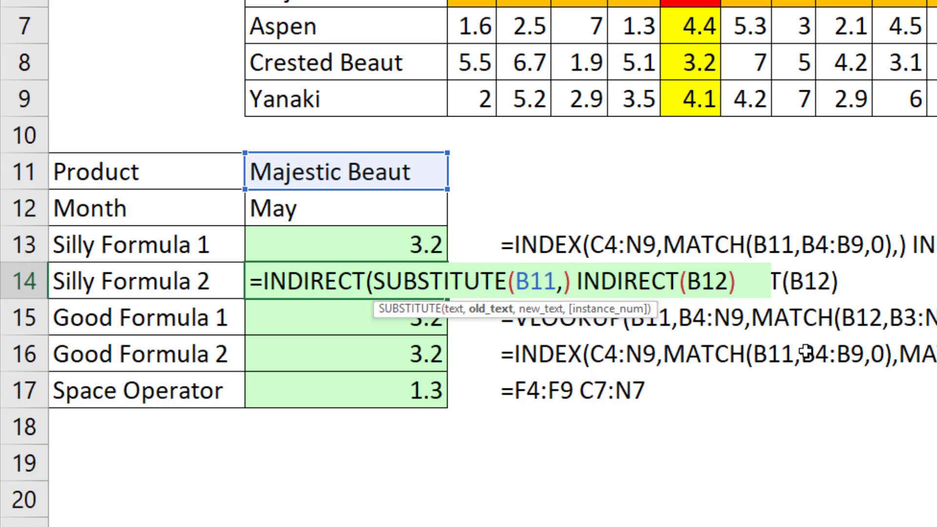
{"action": "type", "text": "\" \""}
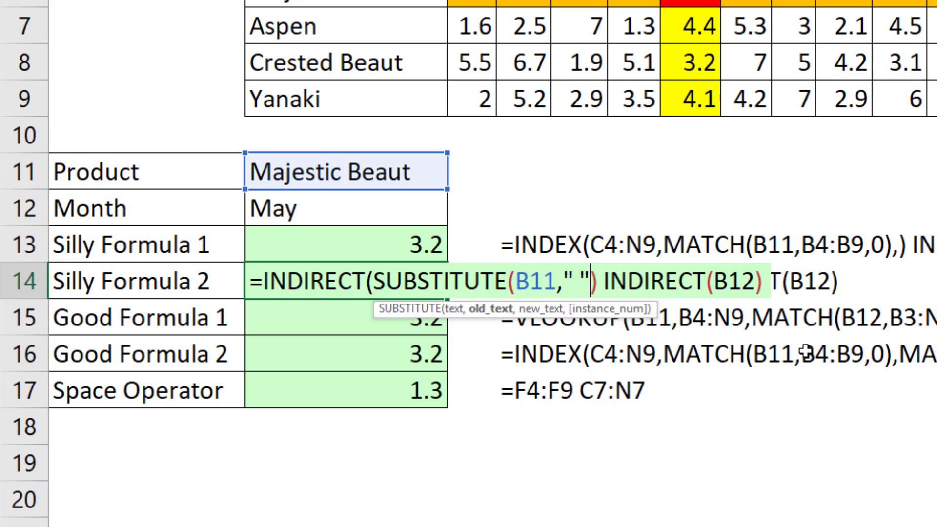
{"action": "type", "text": ",\"\""}
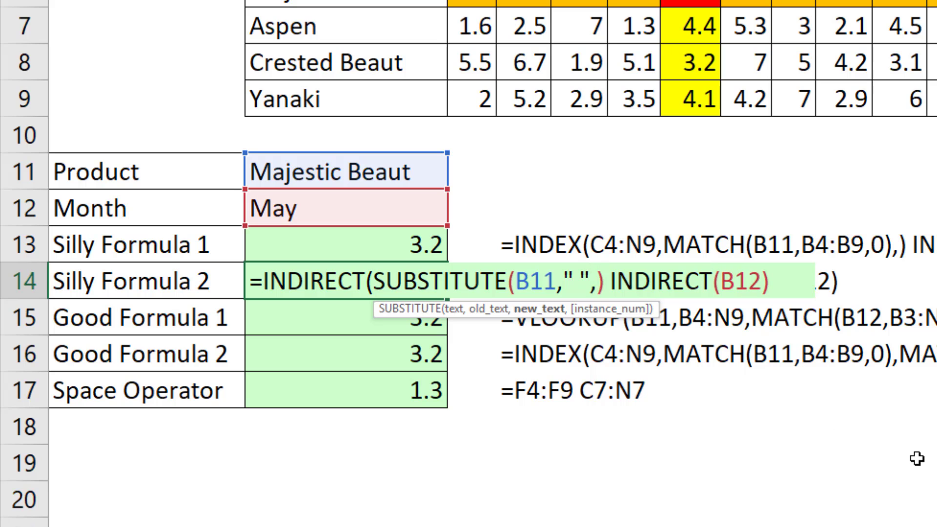
{"action": "key", "text": "Left"}
{"action": "type", "text": "_\""}
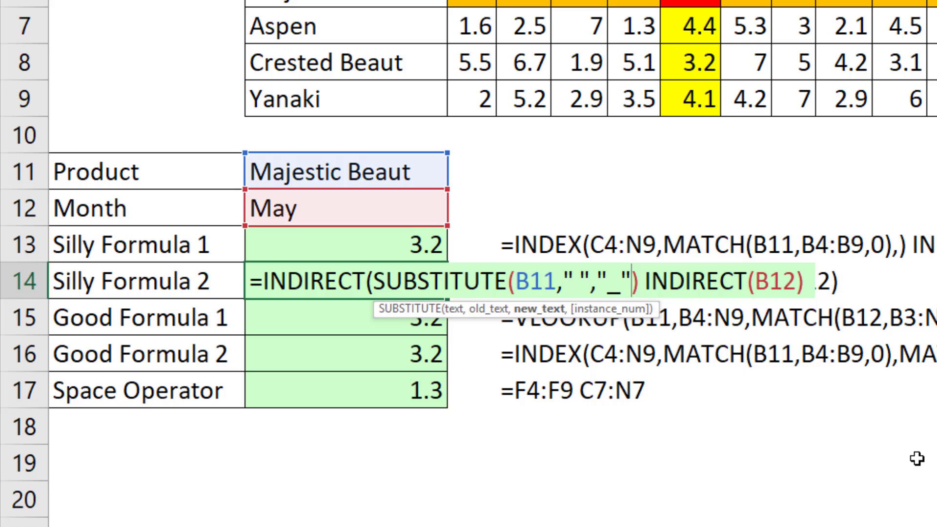
{"action": "type", "text": ")"}
- Commit the B14 SUBSTITUTE formula, then switch the B11 Product to Crested Beaut, then Carlota
{"action": "key", "text": "Return"}
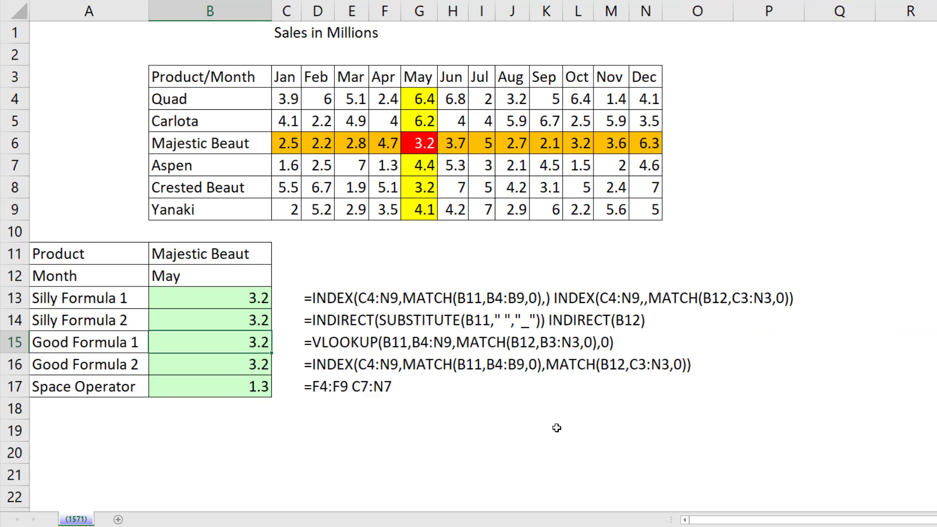
{"action": "left_click", "coordinate": [233, 251]}
{"action": "left_click", "coordinate": [277, 260]}
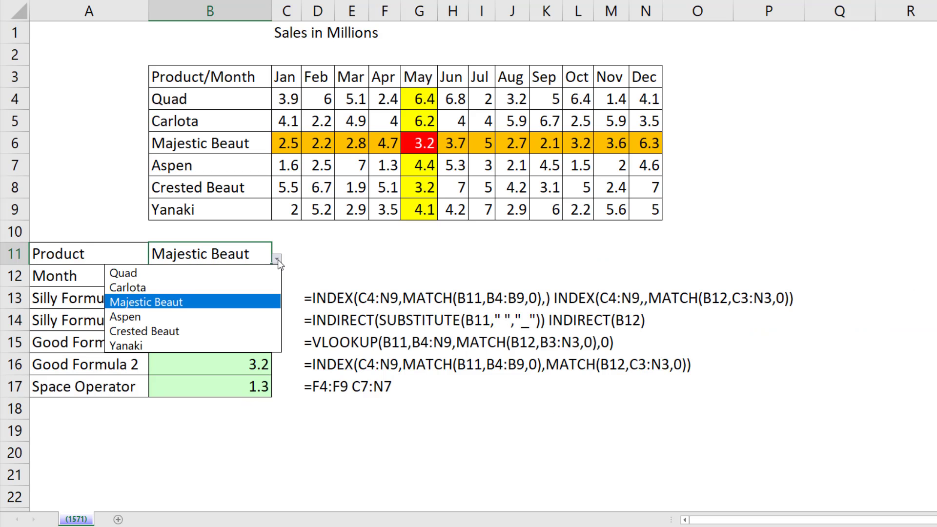
{"action": "left_click", "coordinate": [176, 331]}
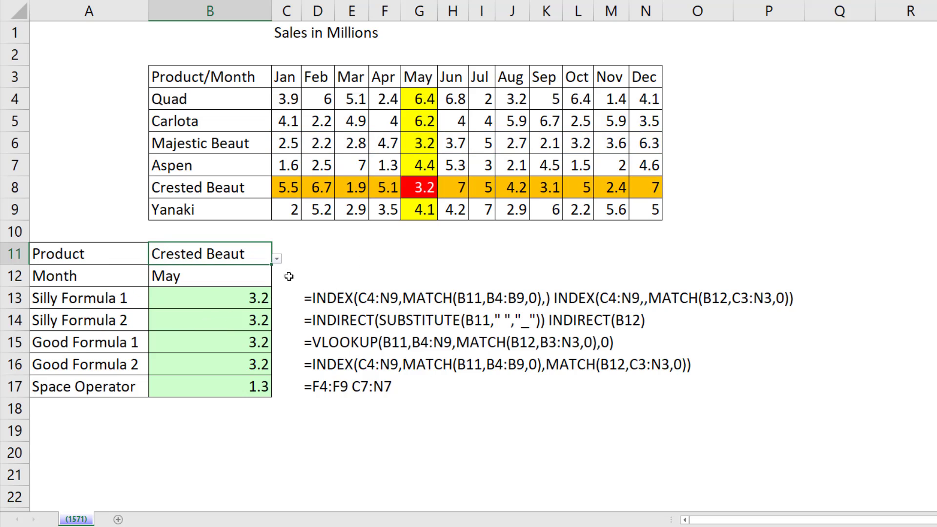
{"action": "left_click", "coordinate": [279, 261]}
{"action": "left_click", "coordinate": [171, 288]}
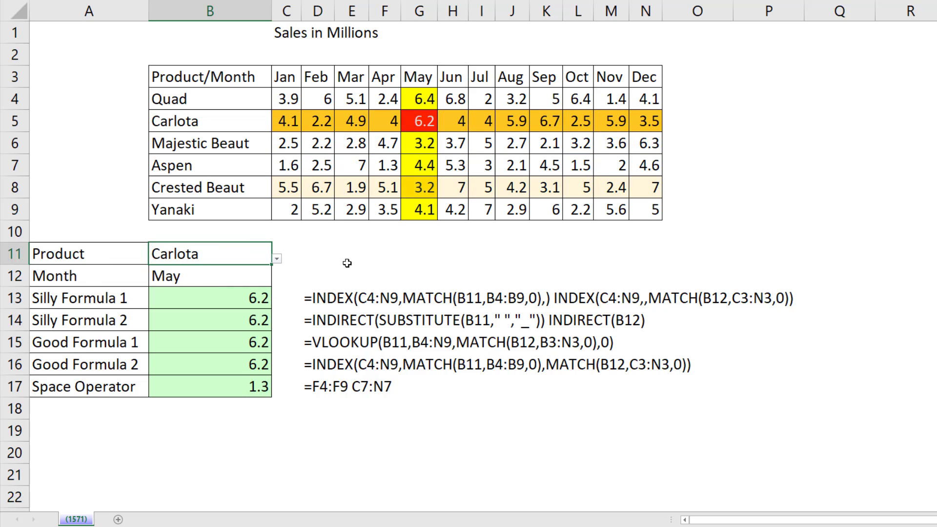
{"action": "double_click", "coordinate": [267, 343]}
{"action": "key", "text": "Escape"}
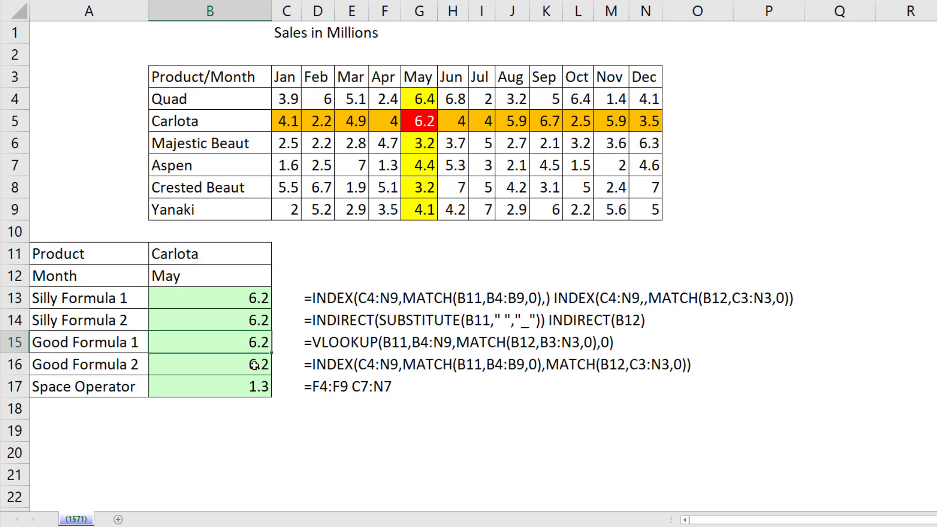
{"action": "double_click", "coordinate": [266, 373]}
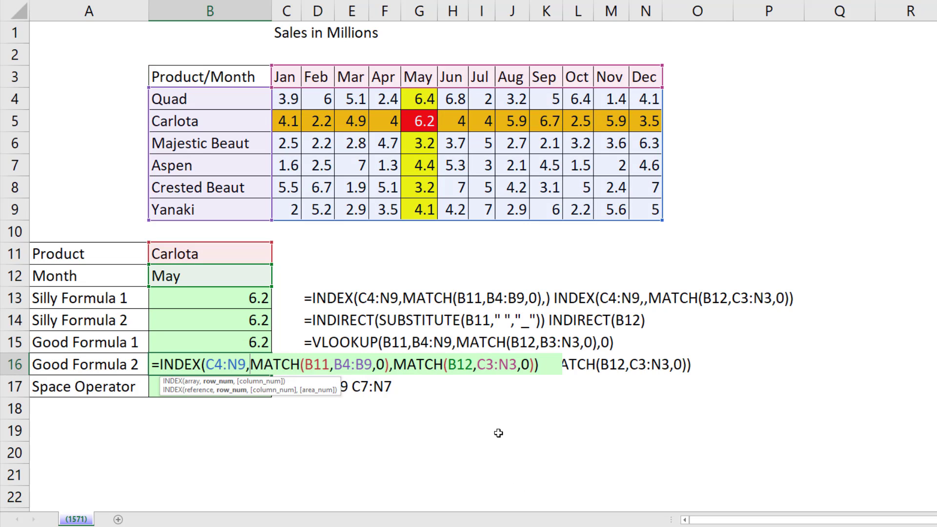
{"action": "key", "text": "Escape"}
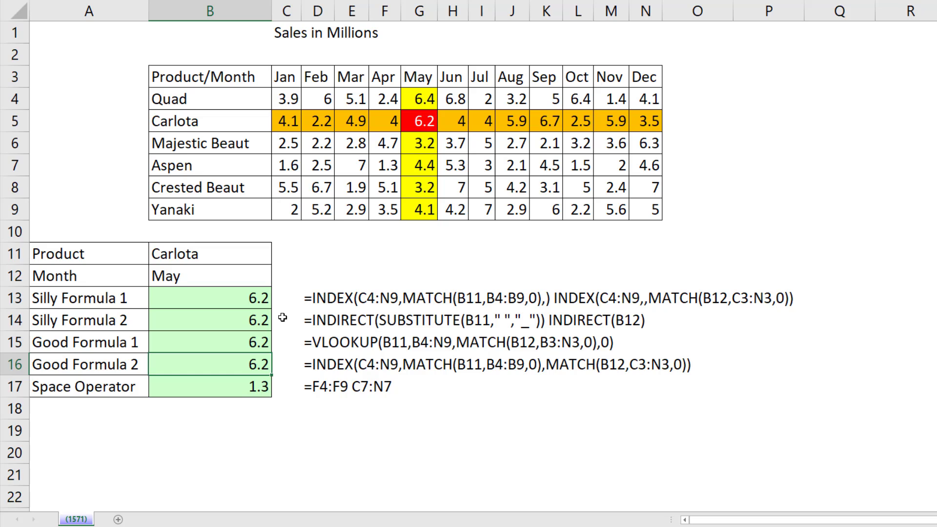